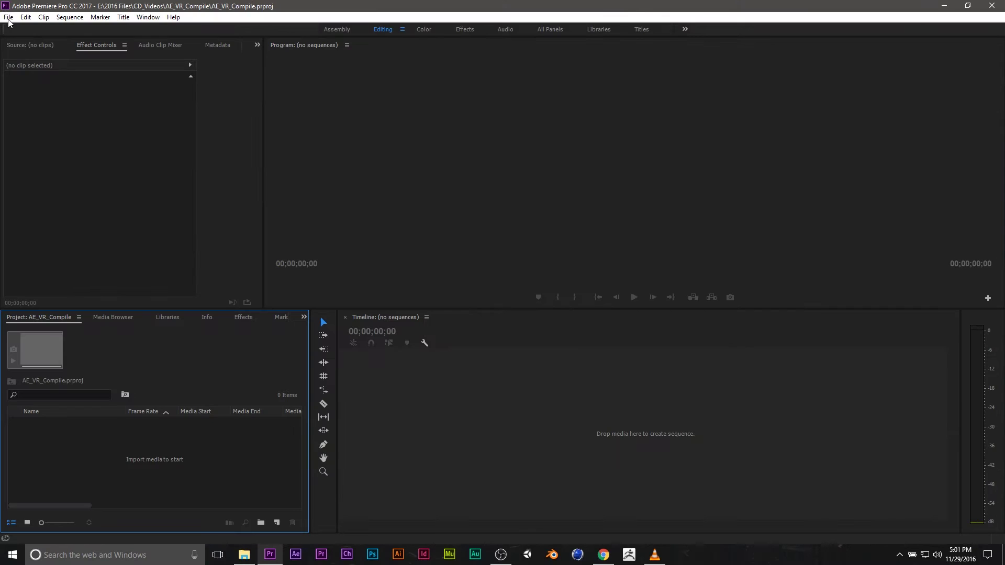
Import the Skybox PNG frames from Desktop/Skybox as one image-sequence clip
left_click(10, 17)
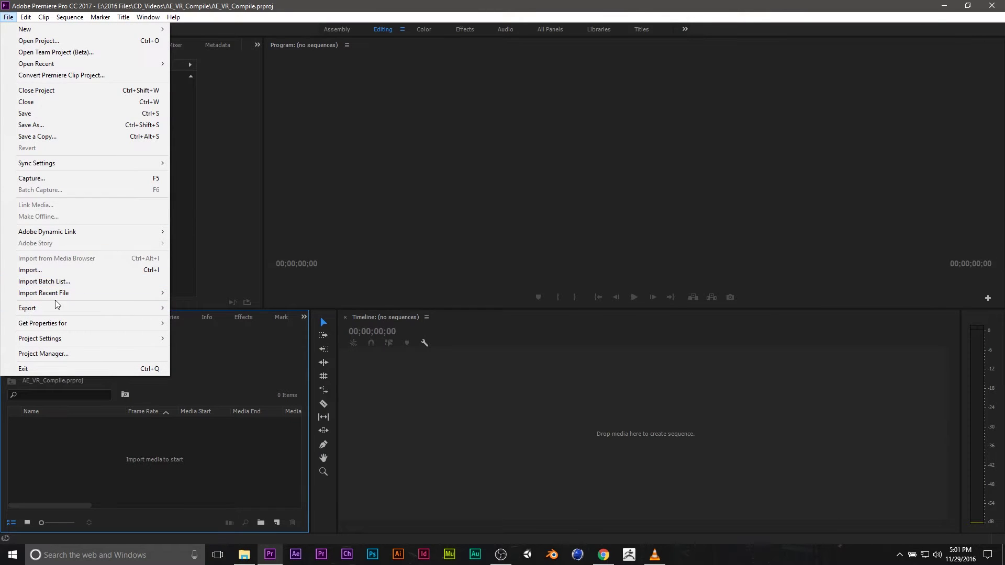
left_click(68, 265)
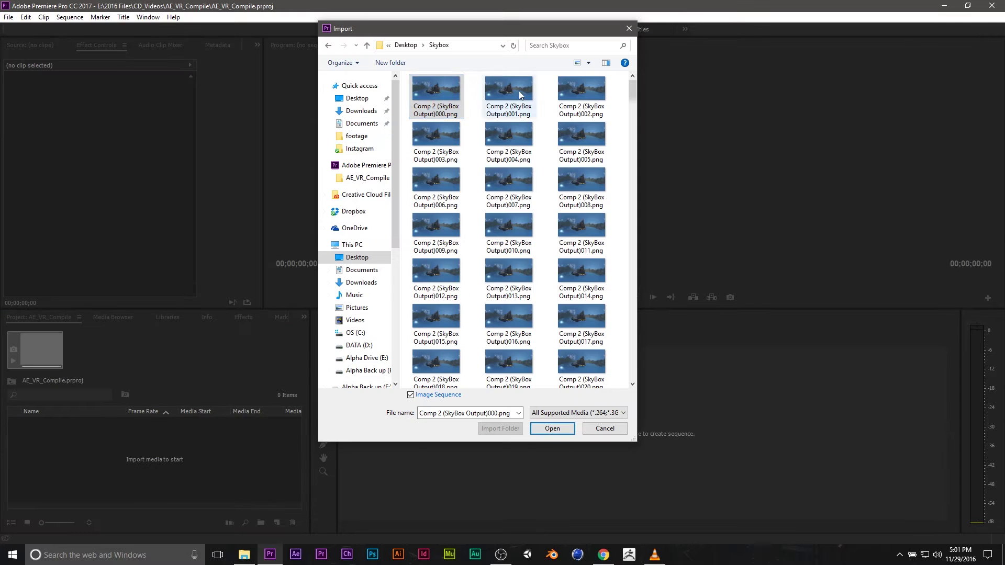
scroll(354, 274, "down", 1)
scroll(473, 230, "down", 2)
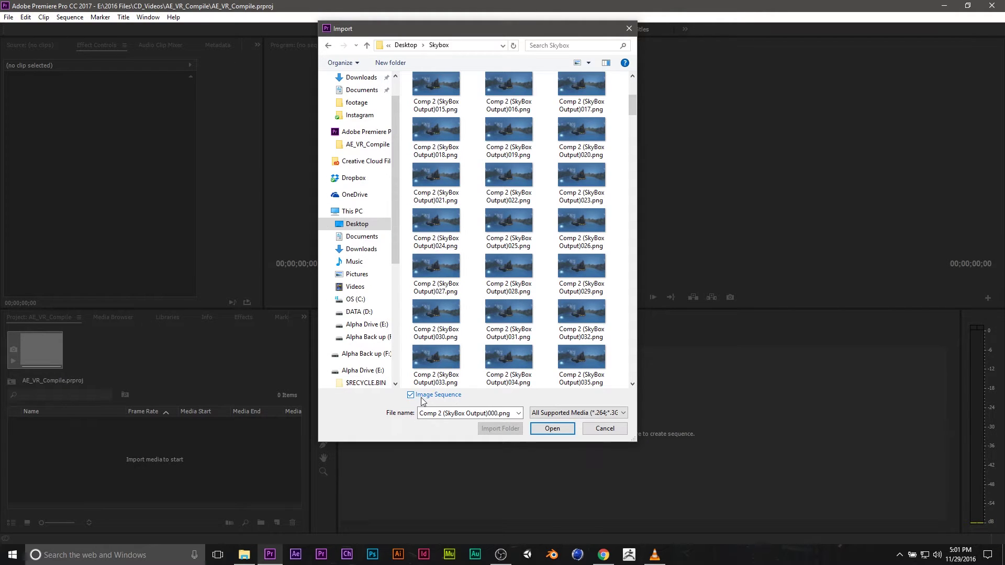
left_click(553, 429)
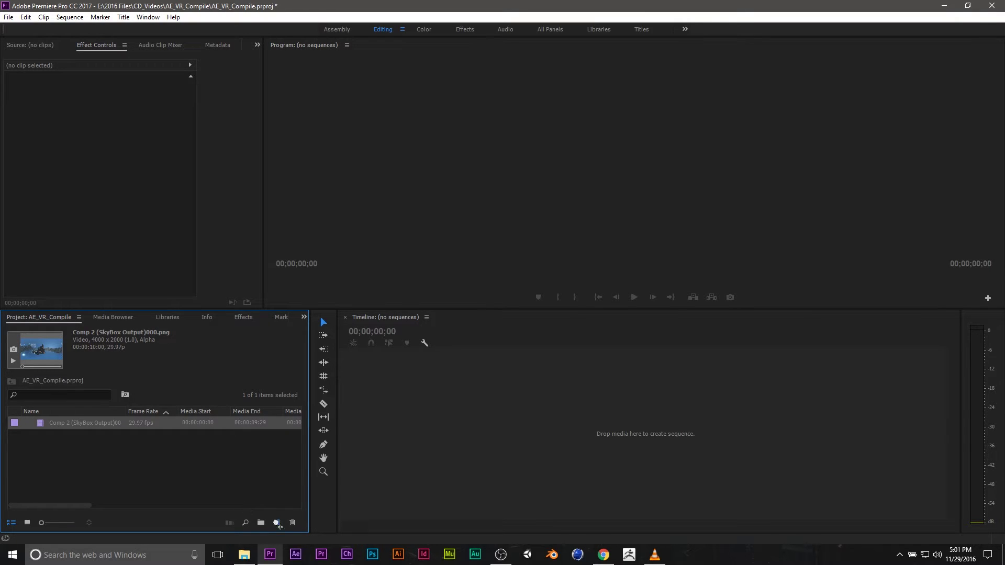
Build a 4000x2000, 29.97 fps sequence from the Skybox clip and preview it to about eight seconds
left_click(277, 522)
left_click_drag(338, 431, 465, 413)
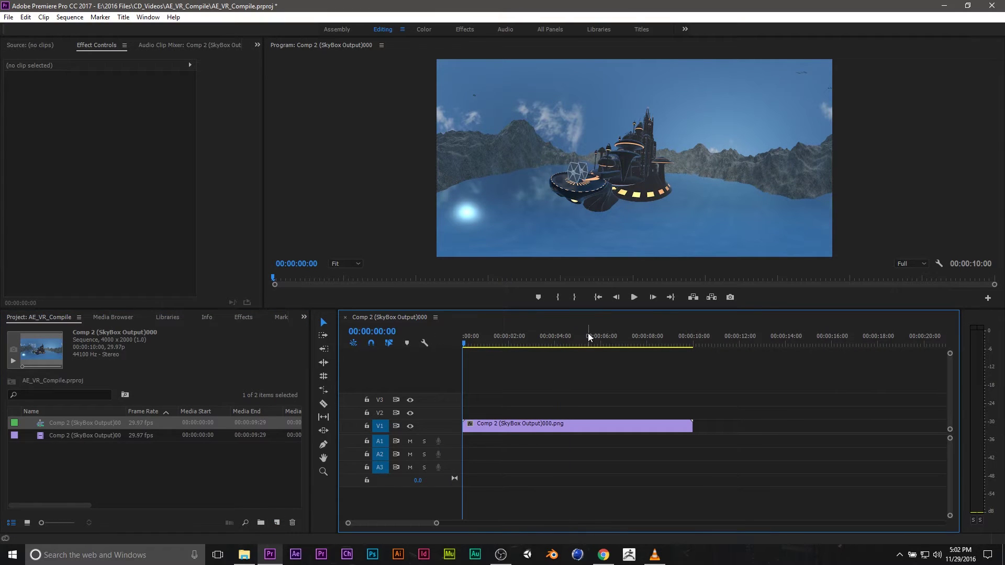
key("space")
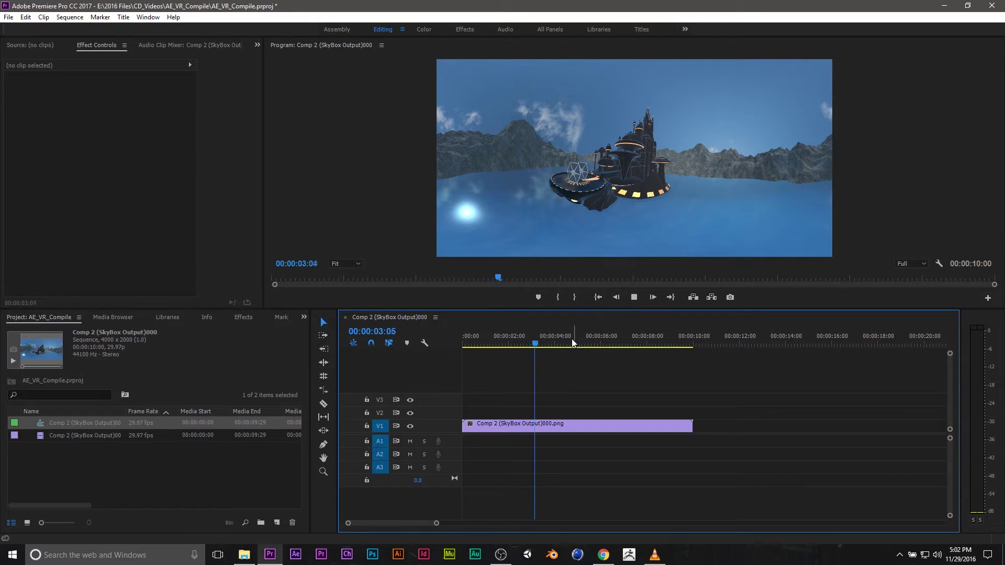
left_click(641, 341)
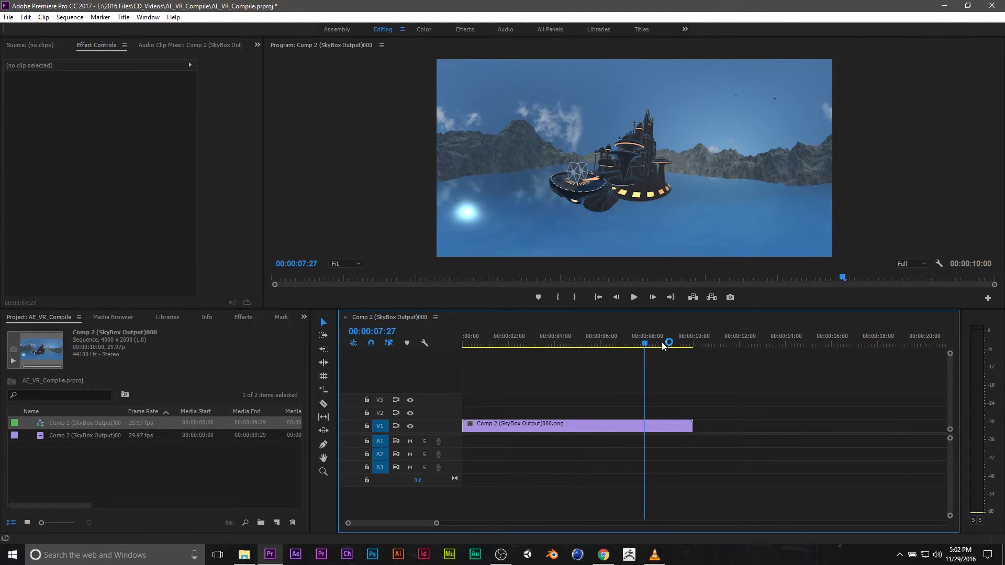
In Export Settings, set the MPEG output file's save location to the Desktop
left_click(10, 17)
mouse_move(26, 308)
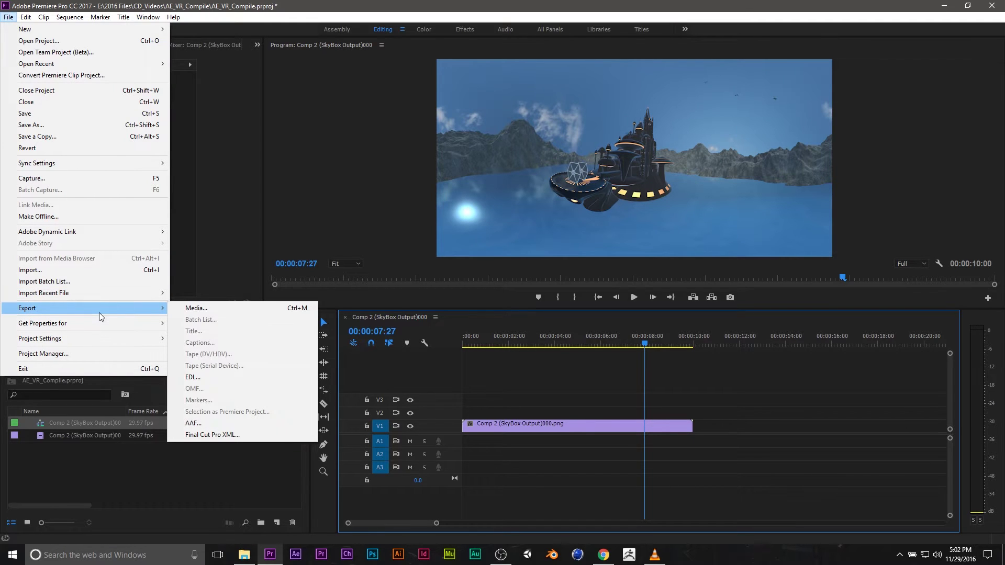
left_click(209, 312)
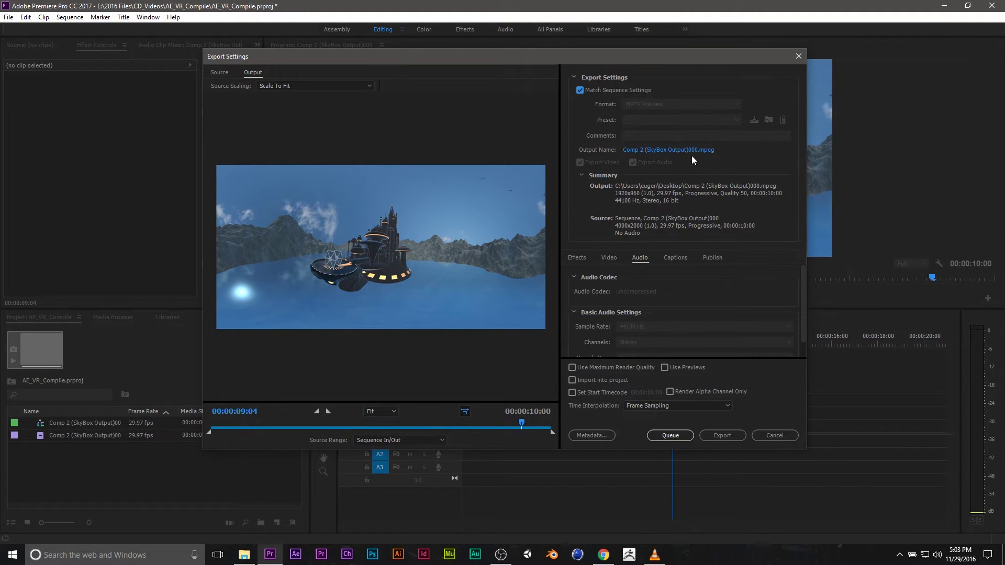
left_click(691, 150)
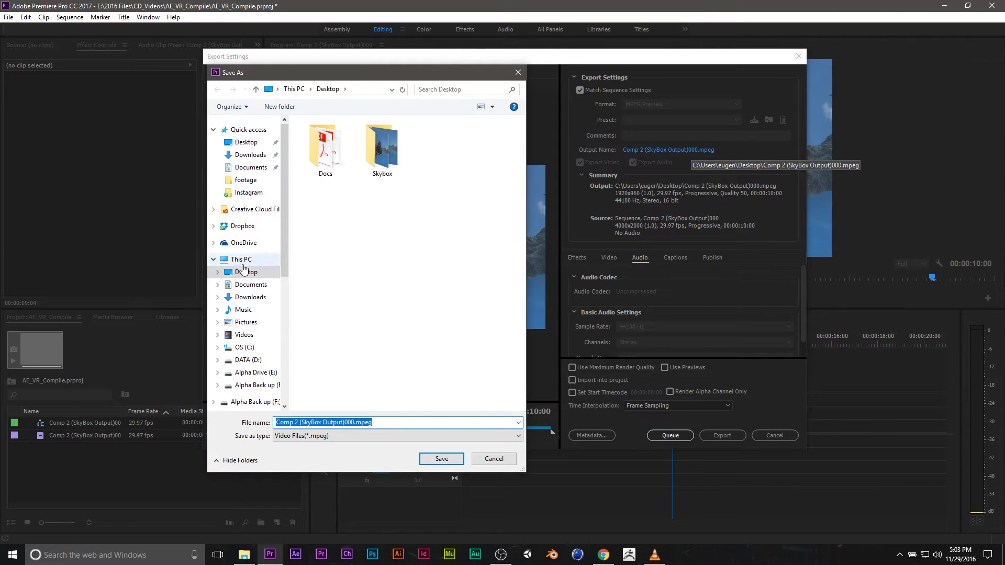
left_click(246, 272)
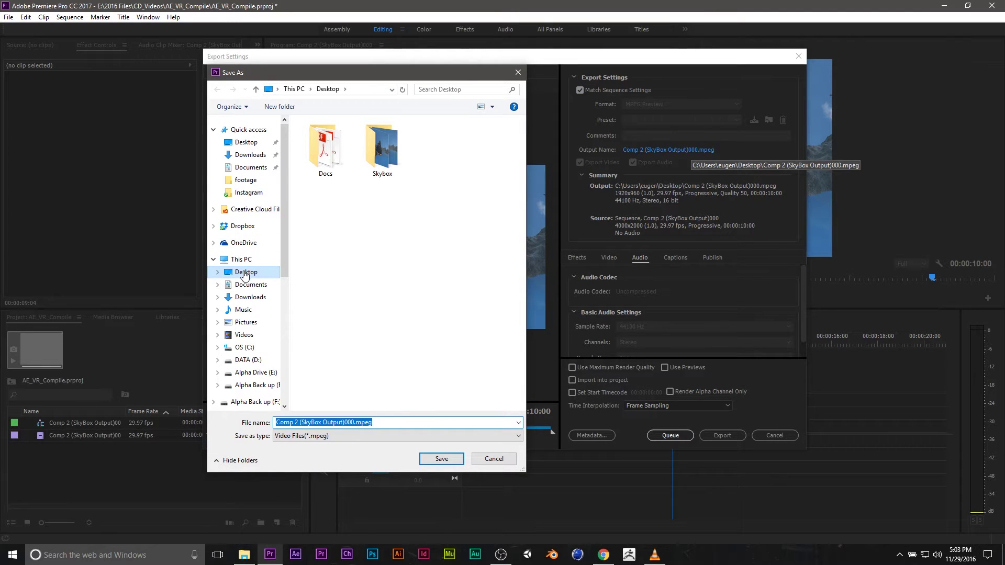
left_click(441, 459)
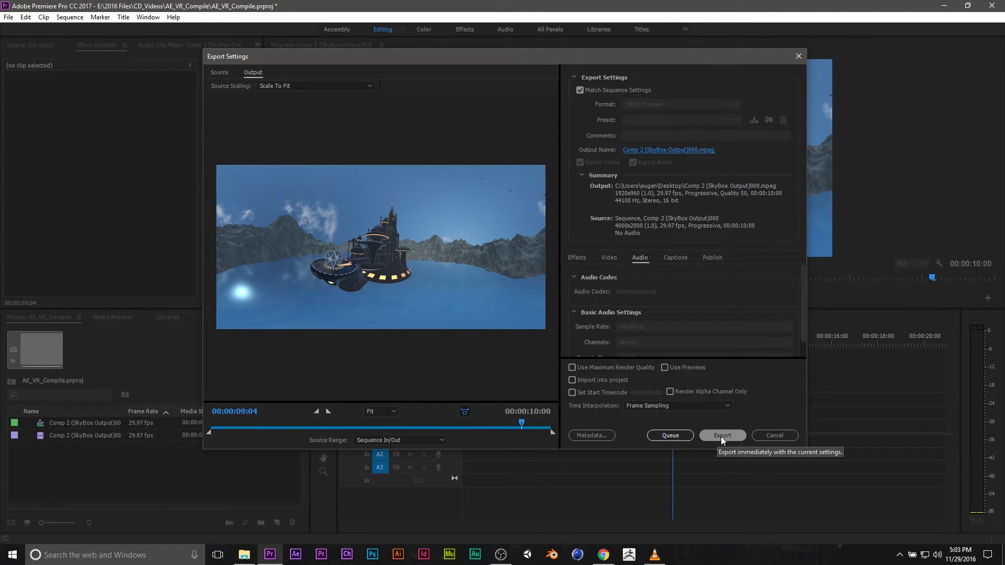
Start encoding the sequence to MPEG and move the progress box aside
left_click(721, 437)
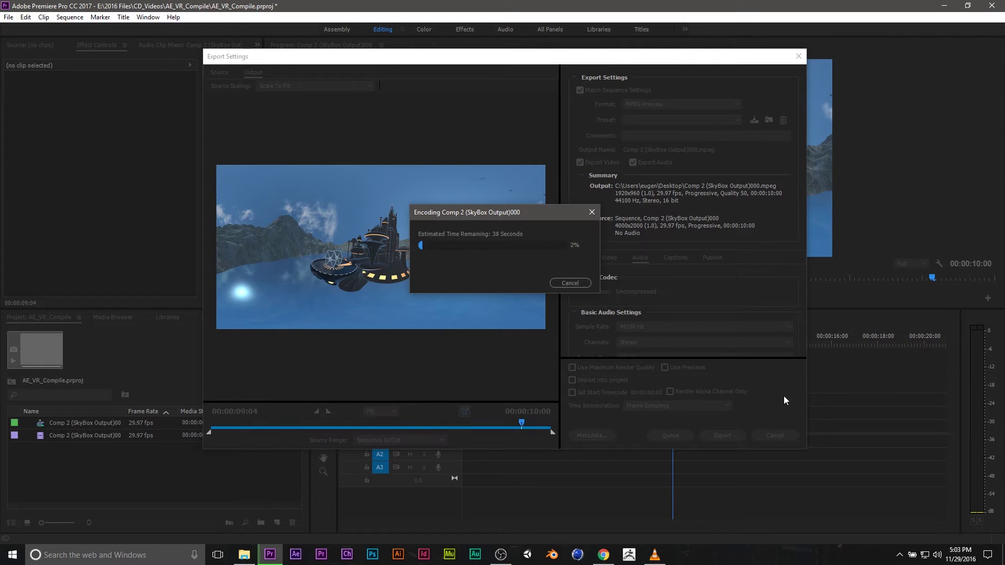
left_click_drag(509, 212, 399, 209)
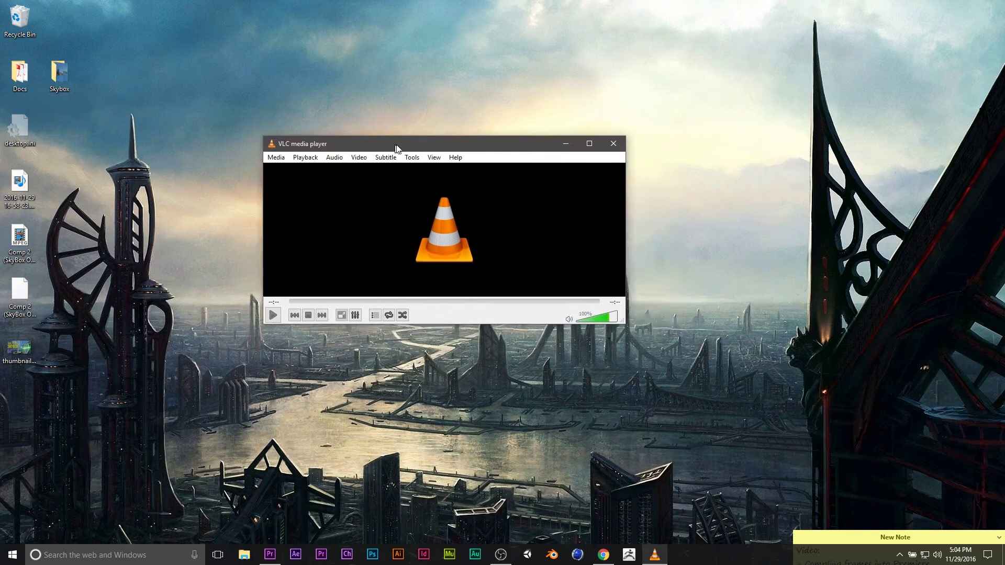
Play the exported Comp 2 video in VLC by dropping it from the desktop
left_click_drag(397, 148, 432, 145)
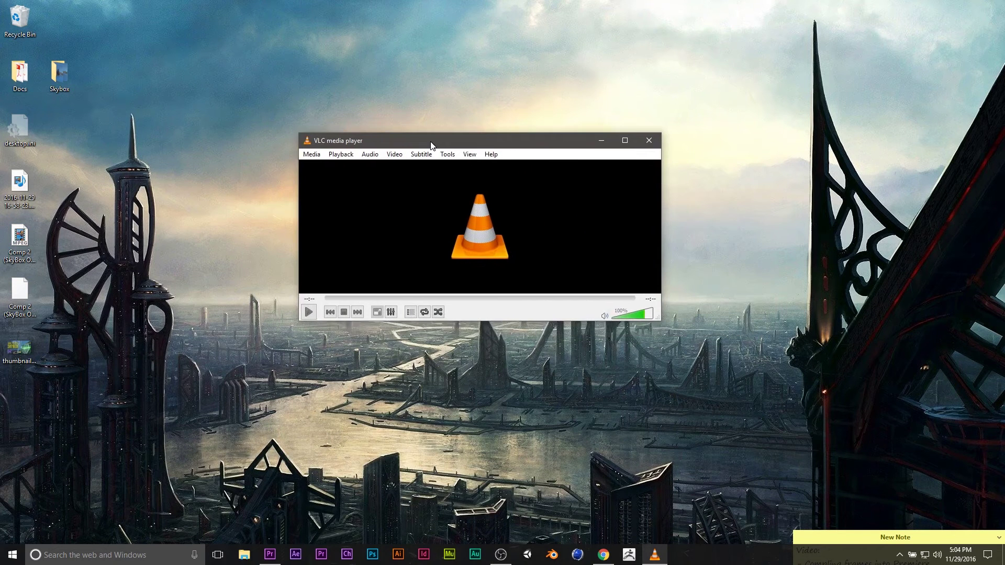
left_click(20, 239)
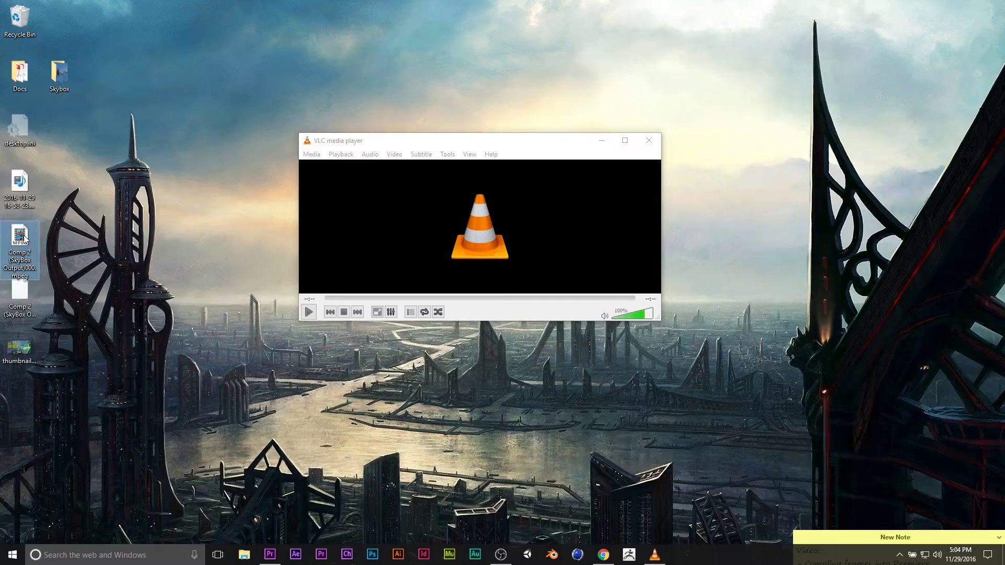
left_click_drag(22, 236, 501, 198)
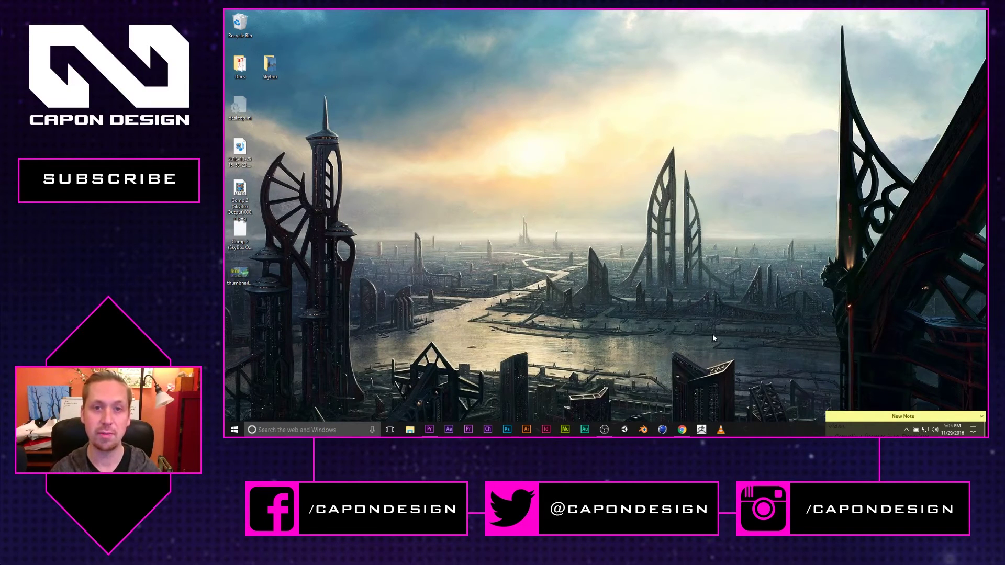
Open File Explorer and browse to the DATA (D:) drive
left_click(411, 429)
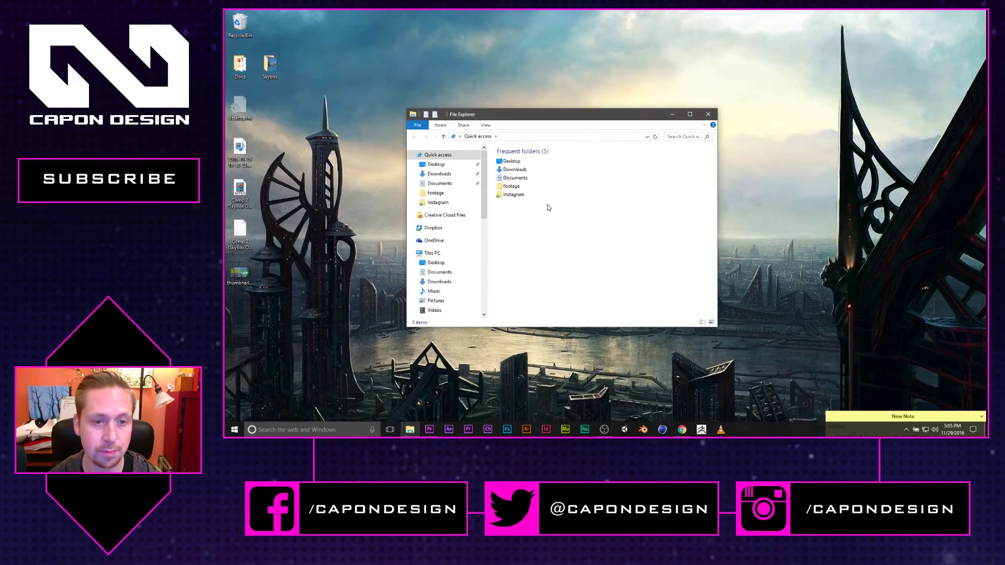
scroll(443, 220, "down", 3)
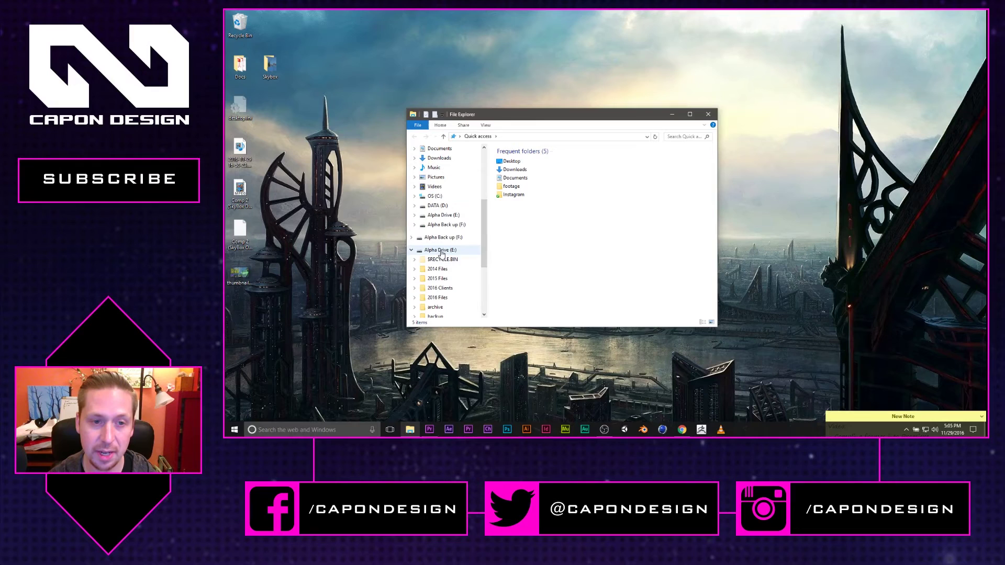
left_click(437, 266)
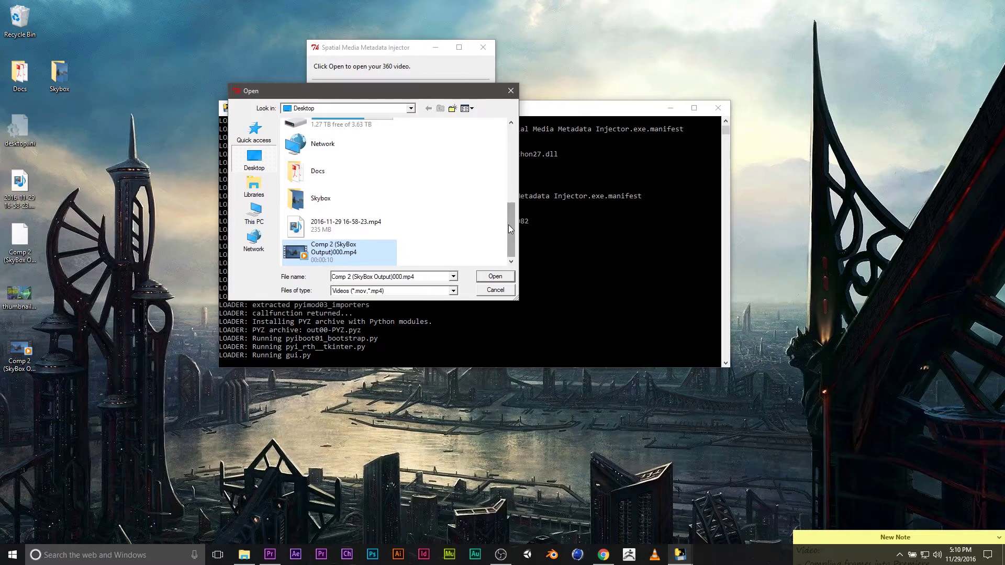
left_click_drag(508, 224, 509, 228)
Inject spherical 360 metadata into Comp 2 and save the _injected.mp4 copy
left_click(493, 277)
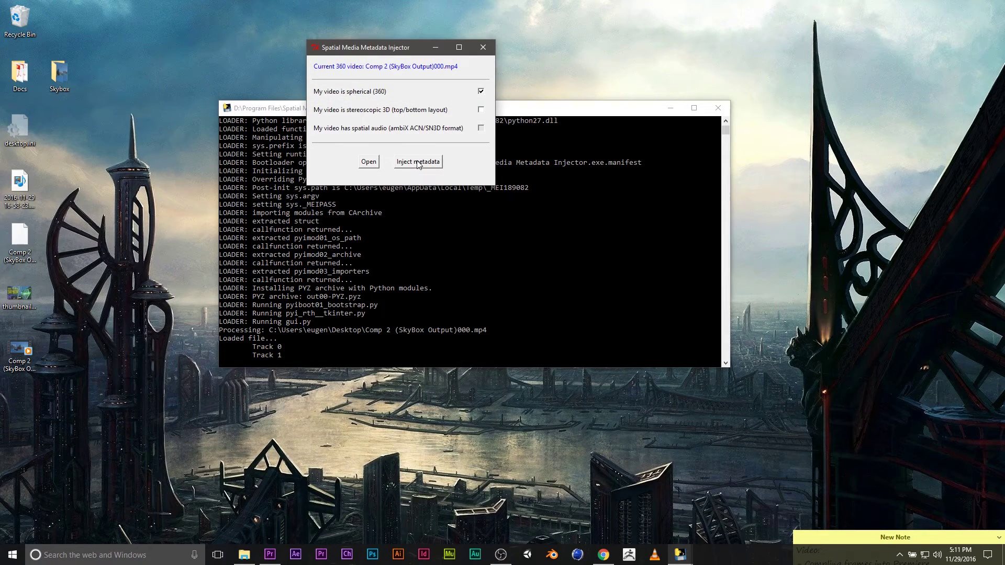
left_click(419, 161)
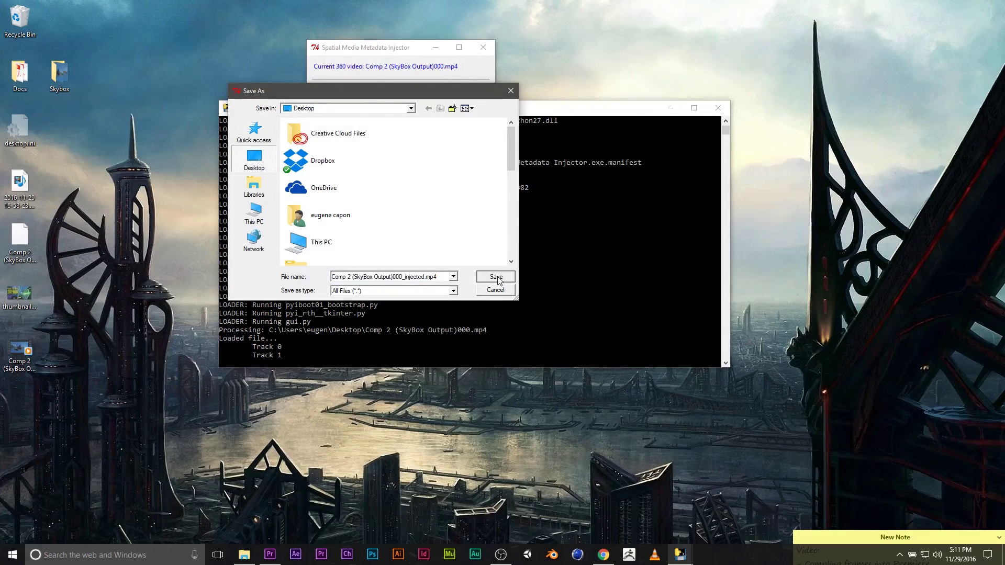
left_click(496, 277)
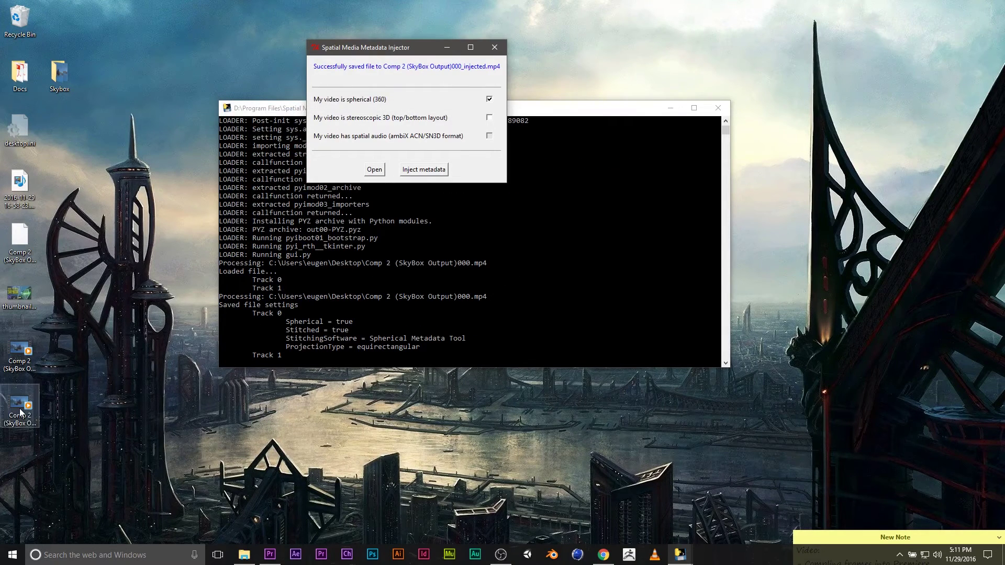
Launch VLC and select the injected video on the desktop
left_click(24, 422)
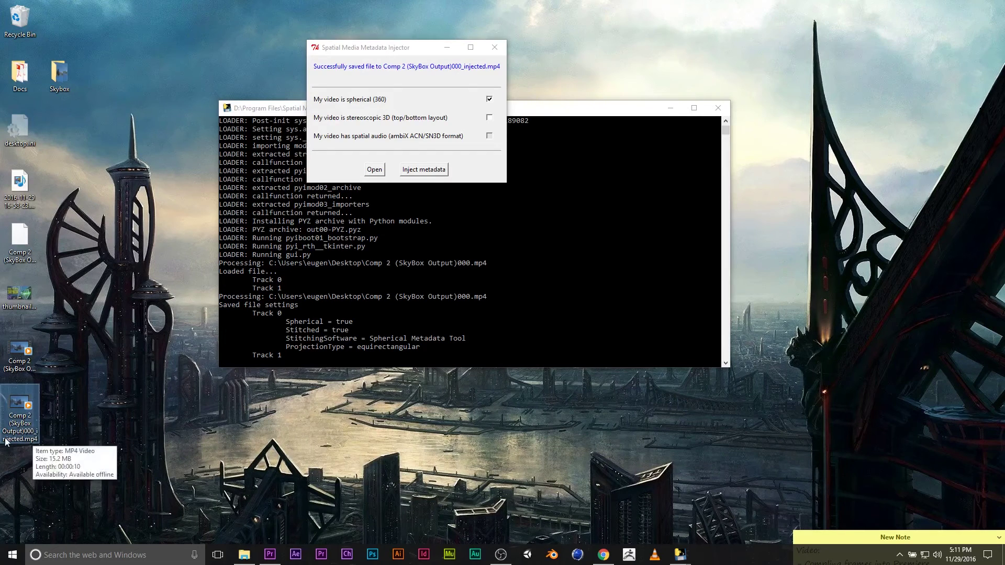
left_click(653, 555)
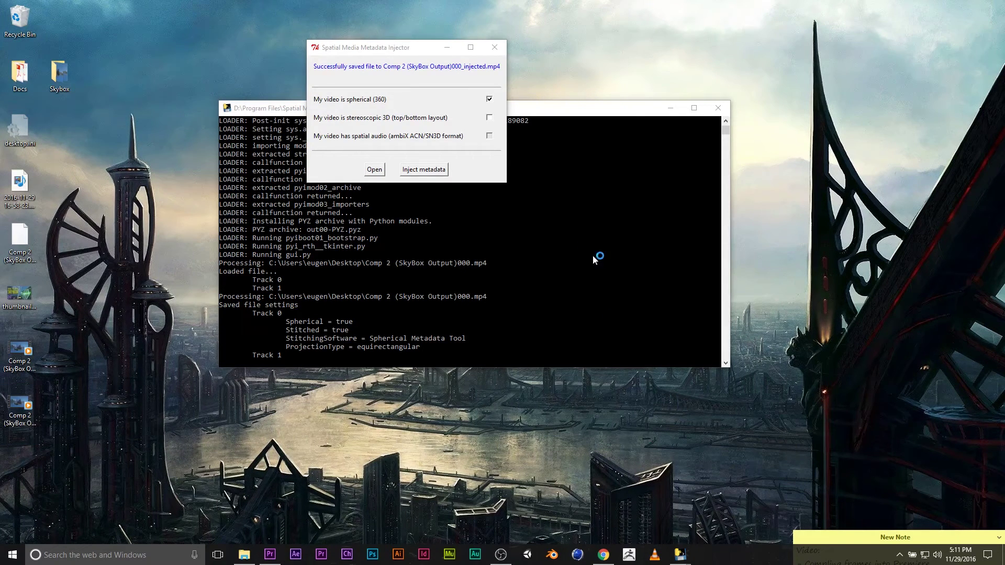
left_click(20, 408)
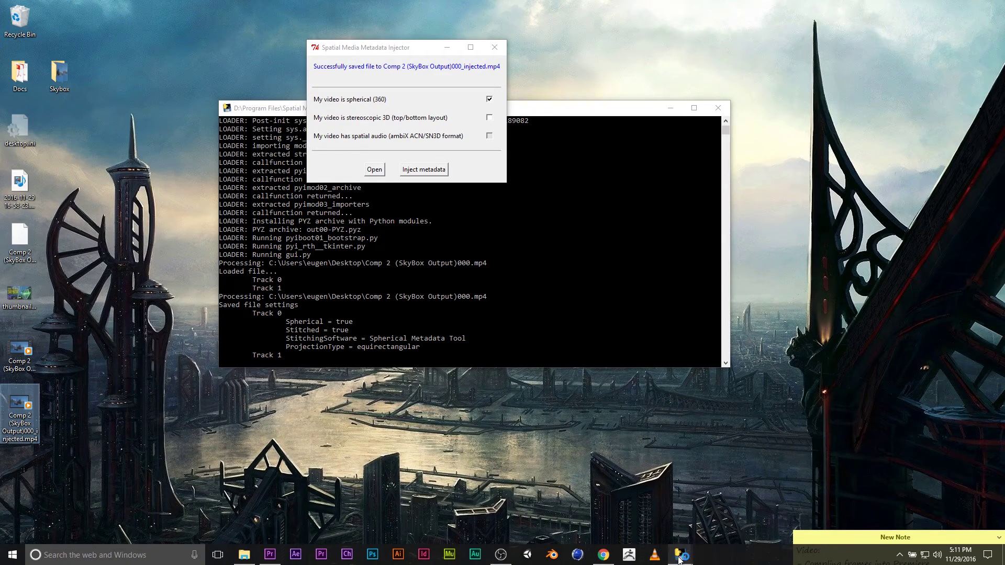
Play Comp 2 (SkyBox Output)000_injected.mp4 maximized in VLC, panning toward the mountains and water
left_click_drag(679, 559, 655, 555)
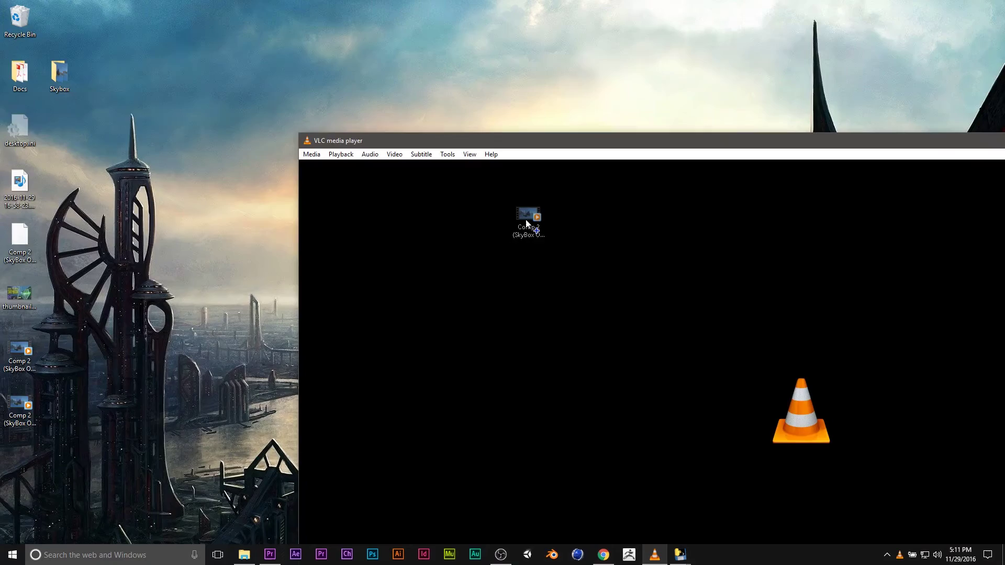
left_click_drag(20, 408, 549, 251)
double_click(697, 142)
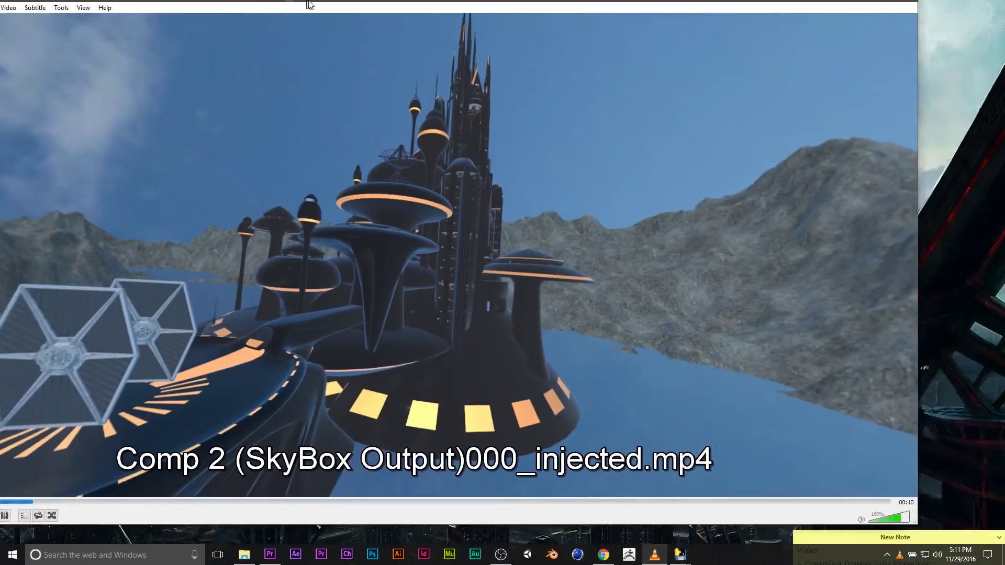
mouse_move(411, 331)
left_mouse_down()
mouse_move(947, 275)
mouse_move(607, 328)
mouse_move(821, 183)
mouse_move(706, 275)
left_mouse_up()
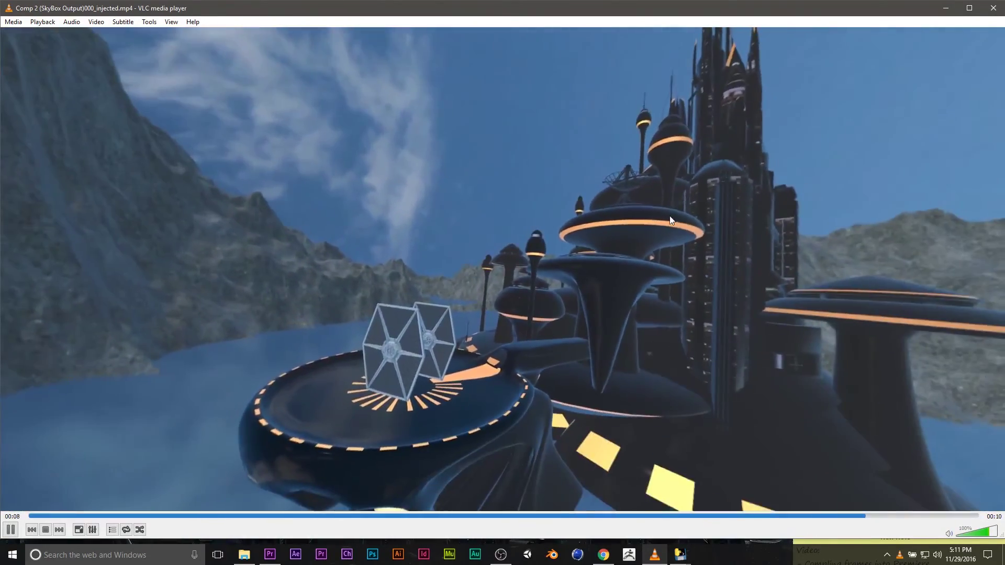
Close VLC and drop the injected video onto YouTube's 'Select files to upload' area
left_click(993, 8)
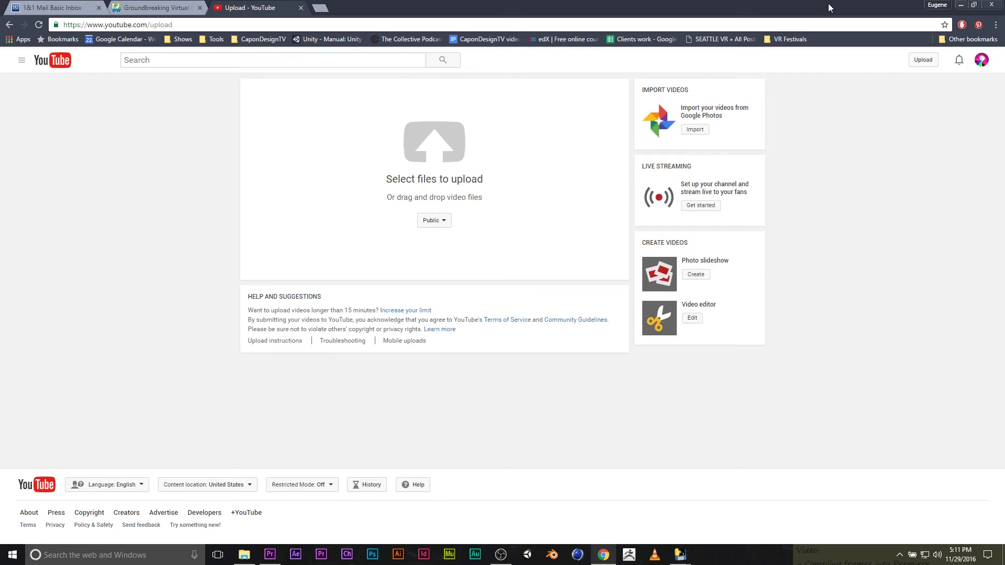
left_click_drag(828, 3, 694, 20)
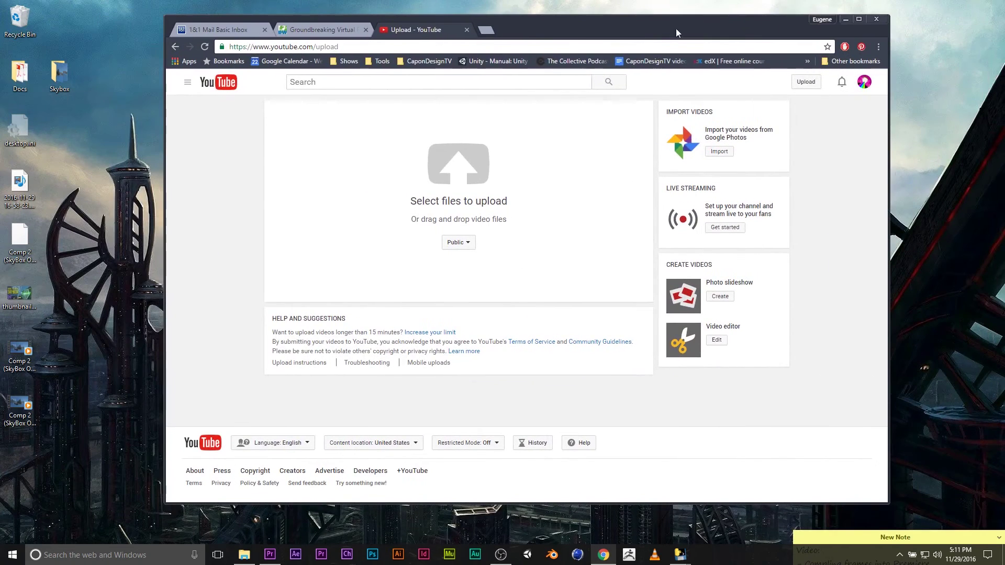
left_click_drag(20, 412, 398, 123)
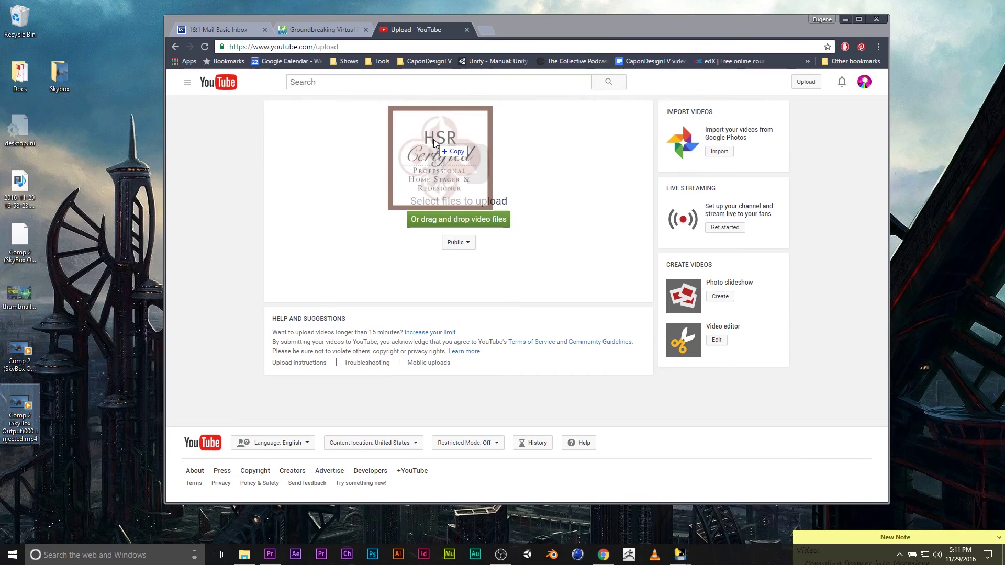
key("Escape")
left_click_drag(20, 412, 458, 166)
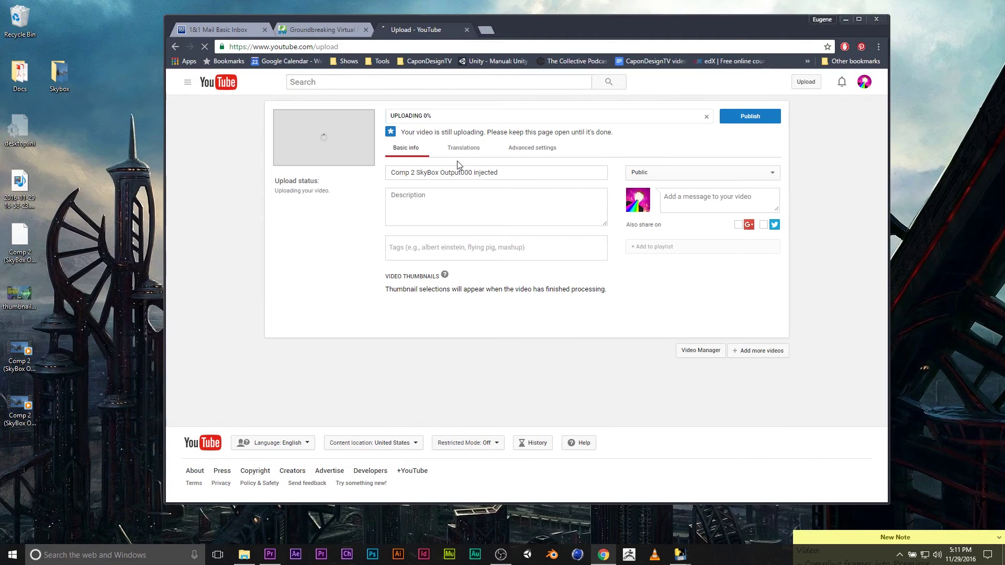